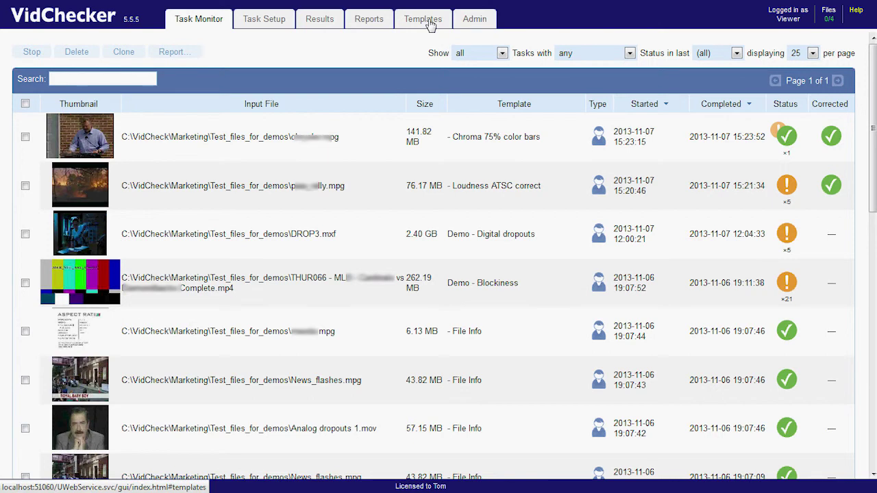
Switch to the Templates page listing the built-in Netflix 01–05 templates.
click(428, 23)
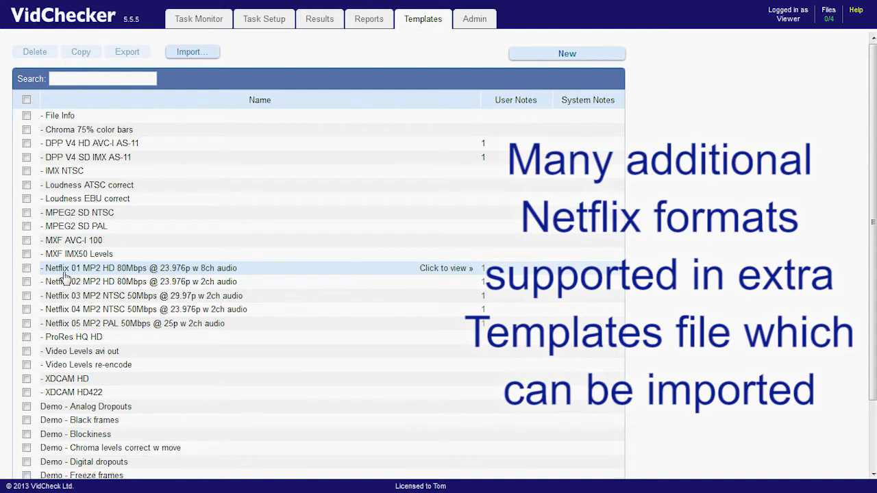
Start a template import and log in as Admin with the admin password.
click(195, 55)
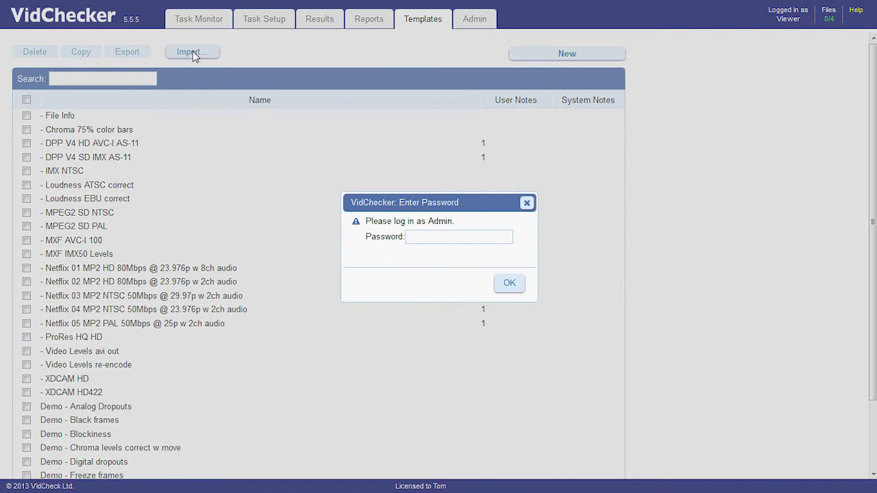
text(admin)
click(515, 291)
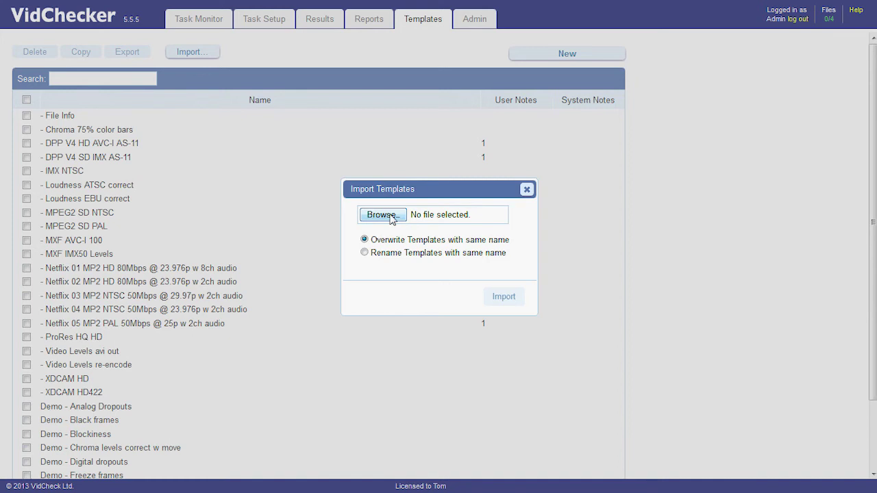
Import templates_extra_Netflix.xml from Server\bin, overwriting same-named templates.
click(394, 216)
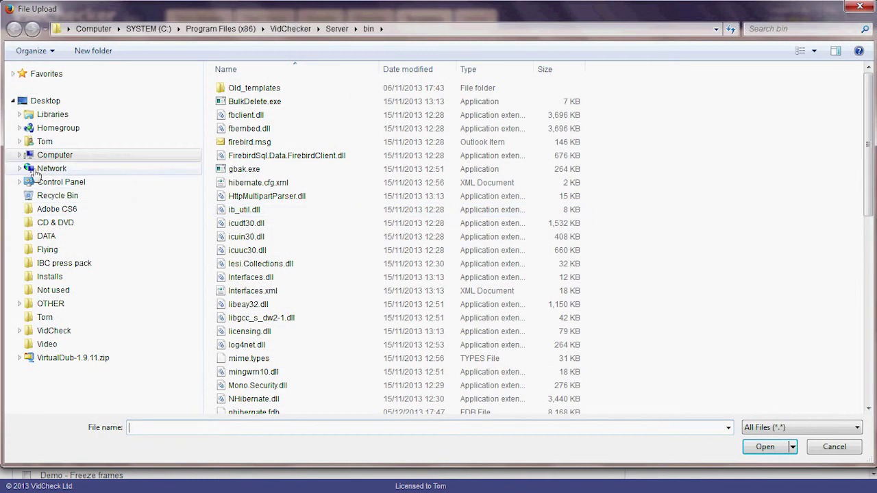
click(19, 155)
click(25, 169)
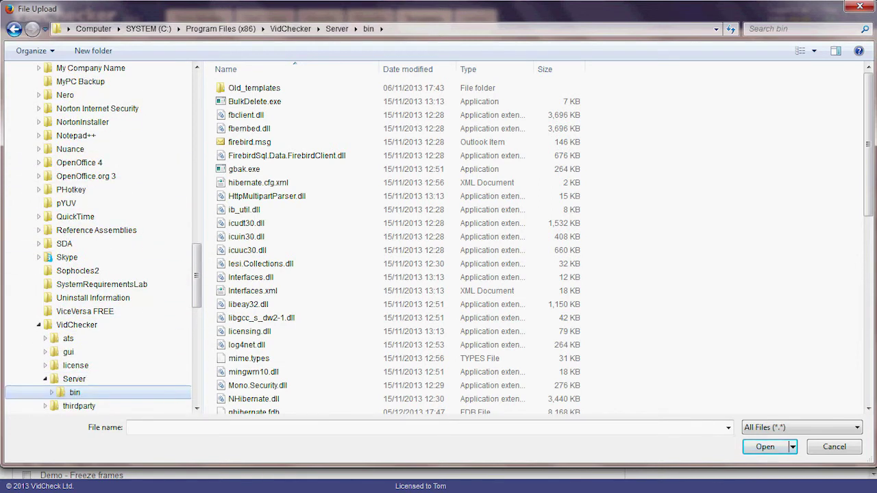
drag(868, 143, 865, 325)
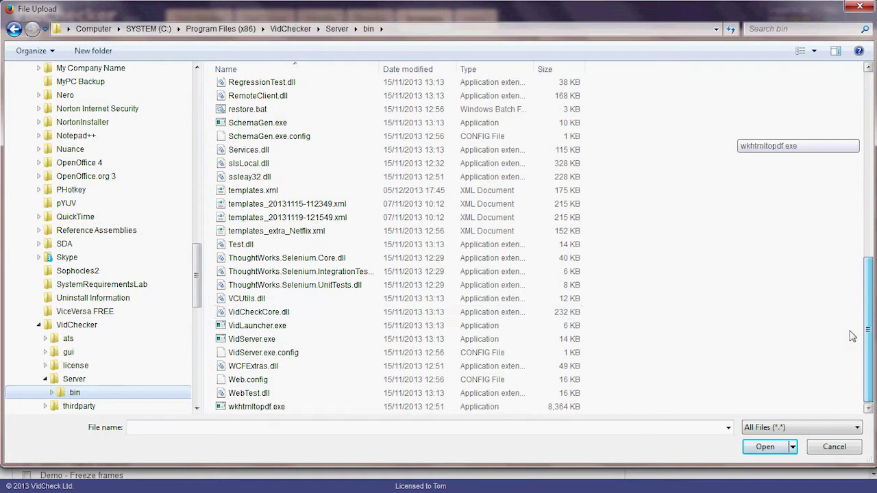
click(291, 235)
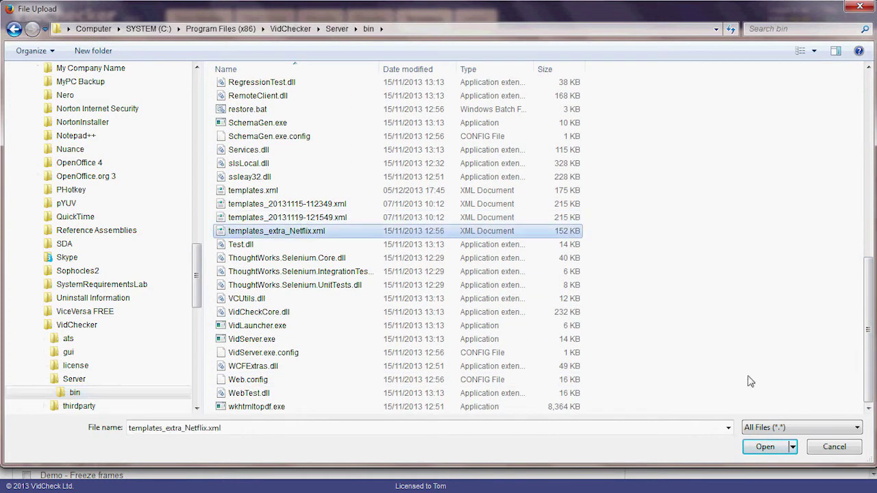
click(765, 449)
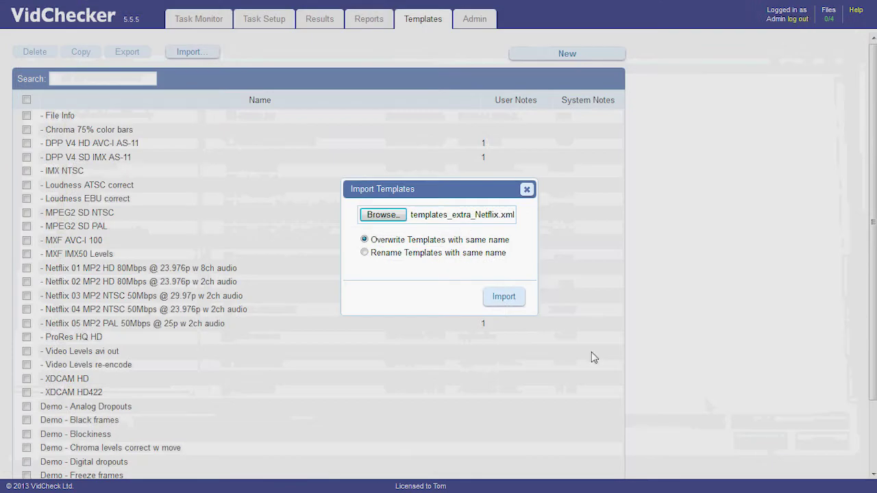
click(504, 301)
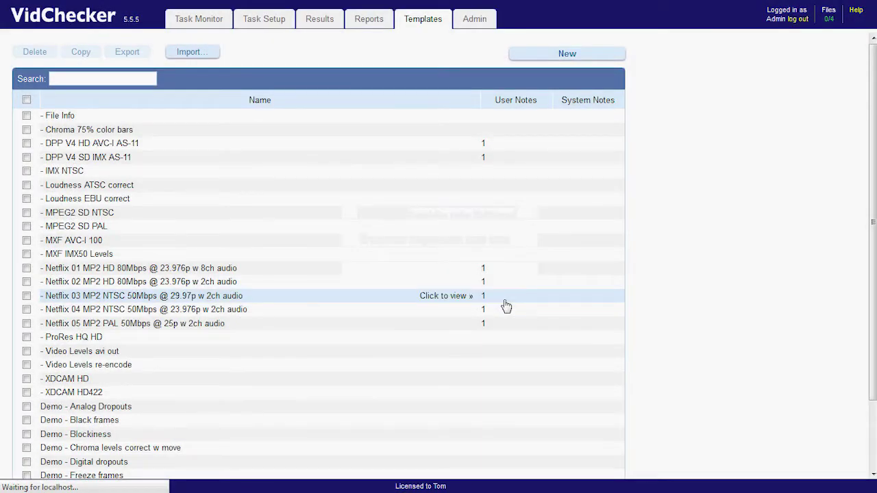
Scroll to the newly imported templates and open Netflix 09 ProRes 422 HQ HD opt.1.
drag(873, 273, 854, 354)
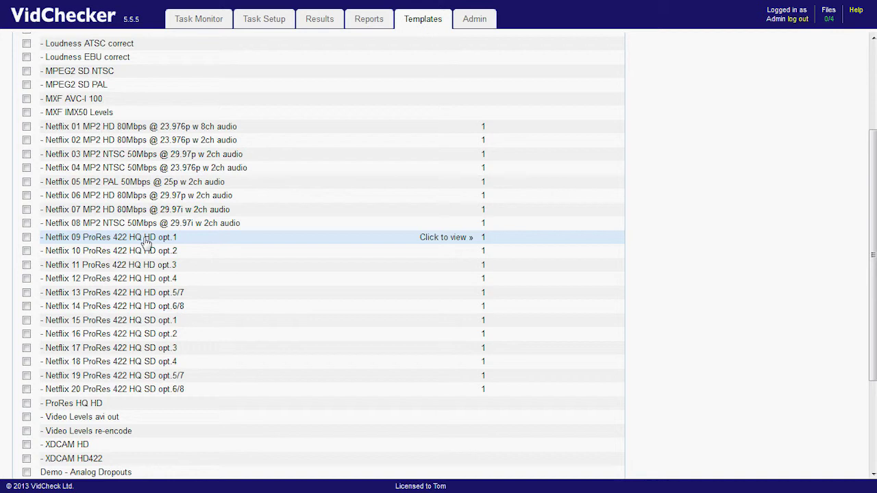
click(146, 242)
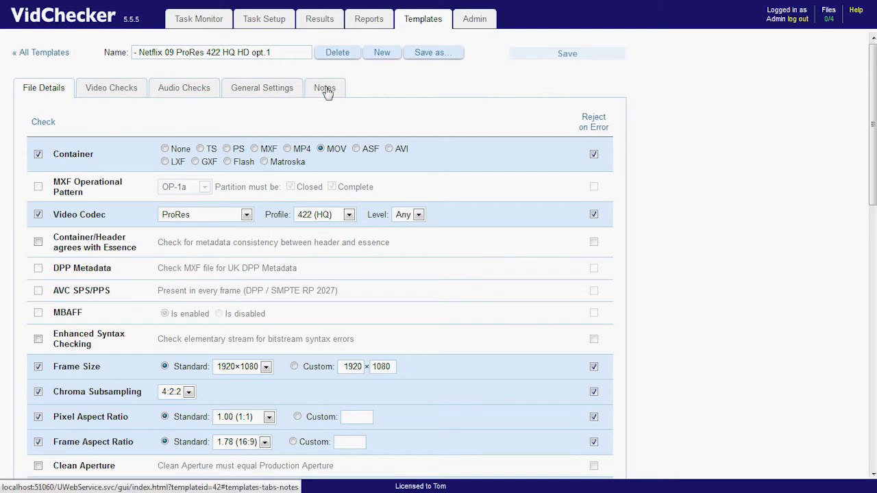
click(325, 90)
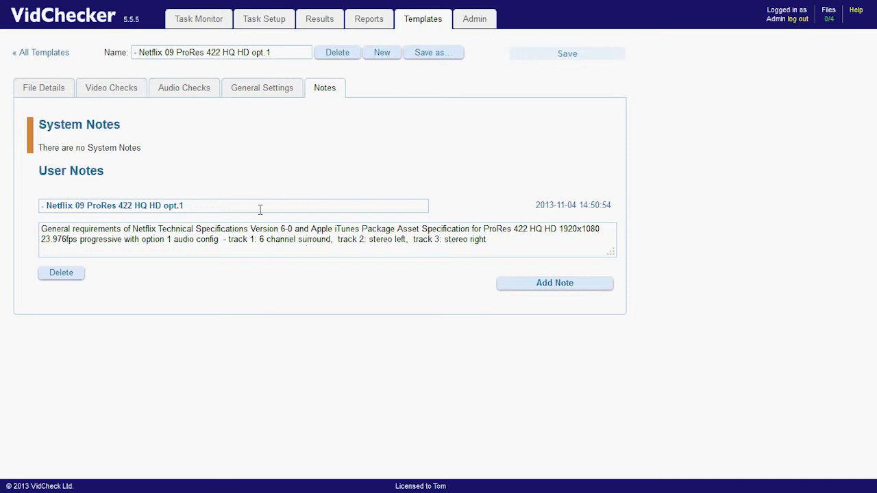
click(48, 91)
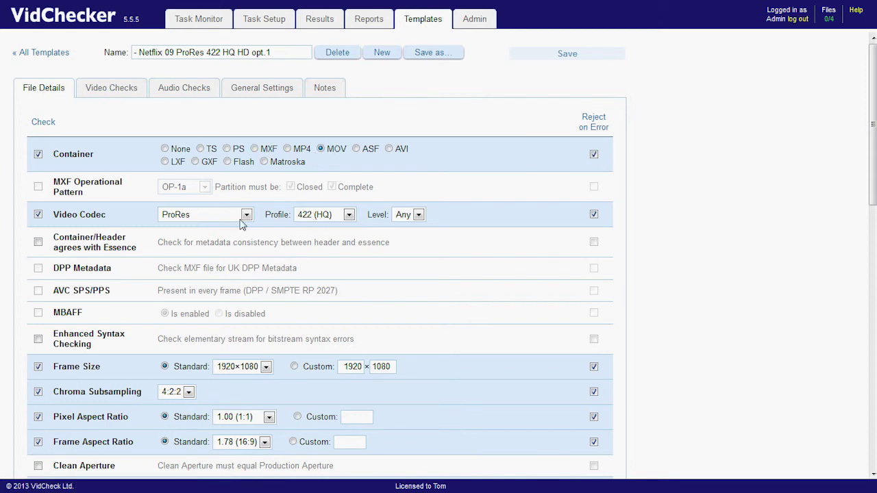
mouse_move(873, 195)
mouse_down()
mouse_move(867, 435)
mouse_move(868, 191)
mouse_up()
Review the Netflix 09 template's video checks.
click(123, 92)
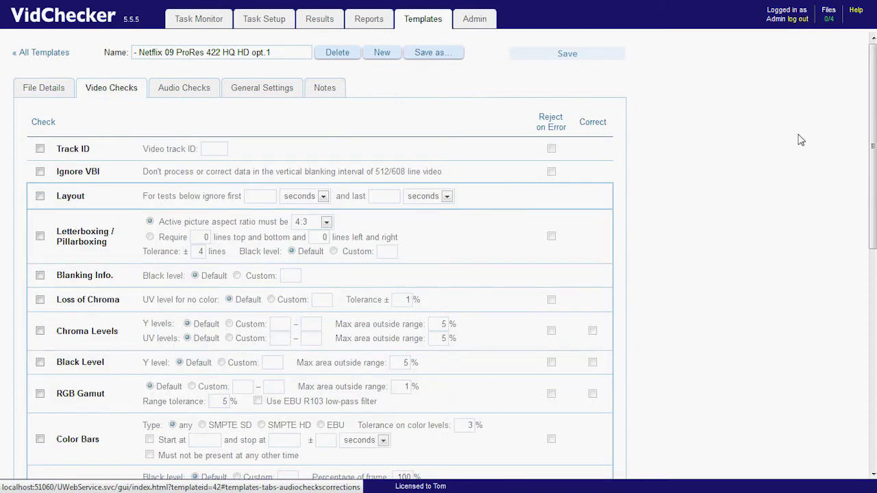
drag(872, 145, 873, 357)
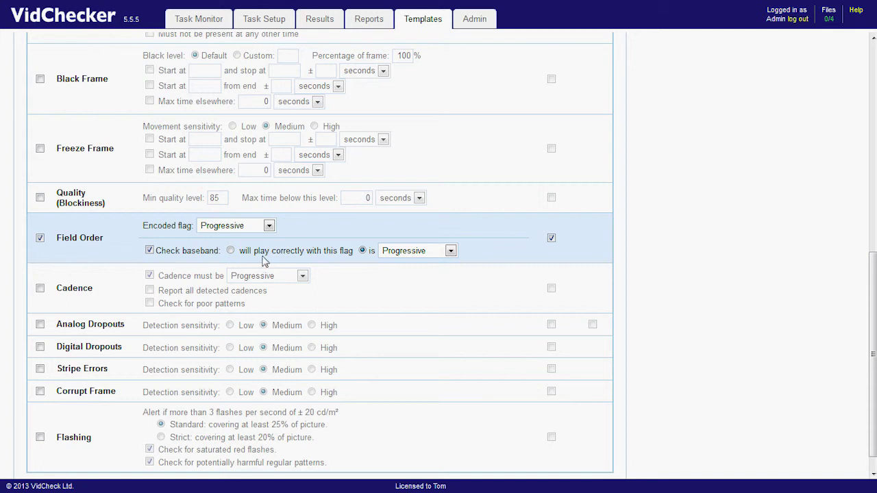
mouse_move(87, 206)
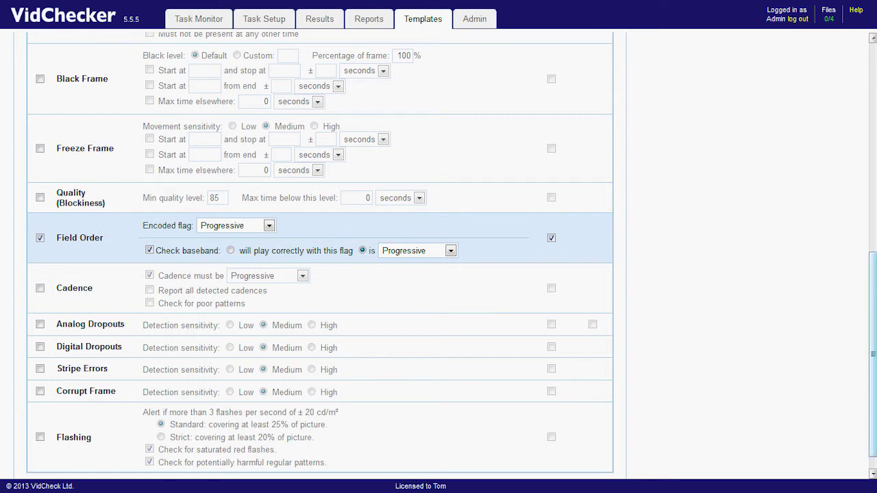
scroll(750, 77, up, 15)
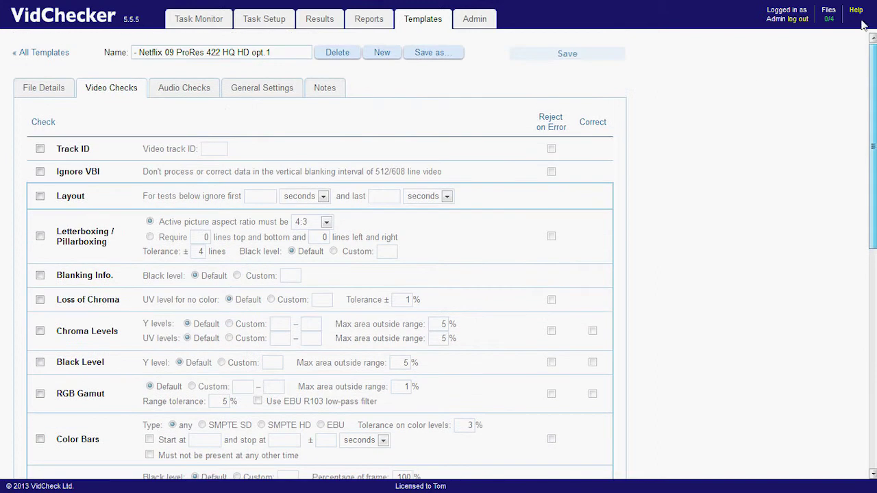
Review the template's audio checks, including the enabled Channels check.
click(190, 91)
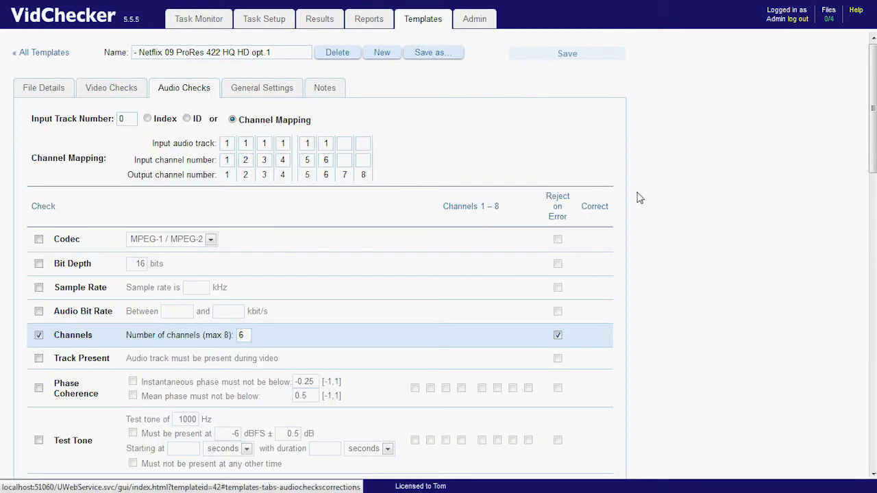
scroll(860, 207, down, 1)
scroll(444, 256, up, 1)
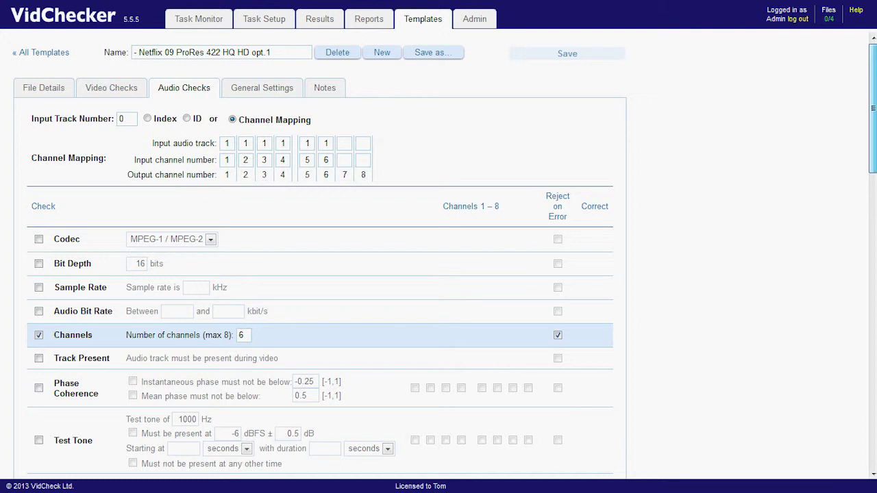
mouse_move(872, 169)
mouse_down()
mouse_move(873, 402)
mouse_move(872, 171)
mouse_up()
Look over General Settings and Video Checks, then return to the File Details checks.
click(272, 87)
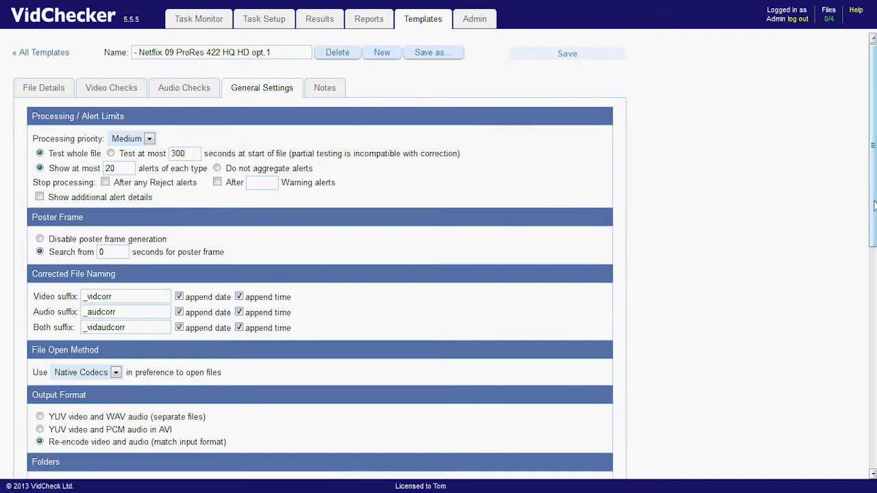
mouse_move(872, 205)
mouse_down()
mouse_move(864, 352)
mouse_move(871, 435)
mouse_move(871, 210)
mouse_up()
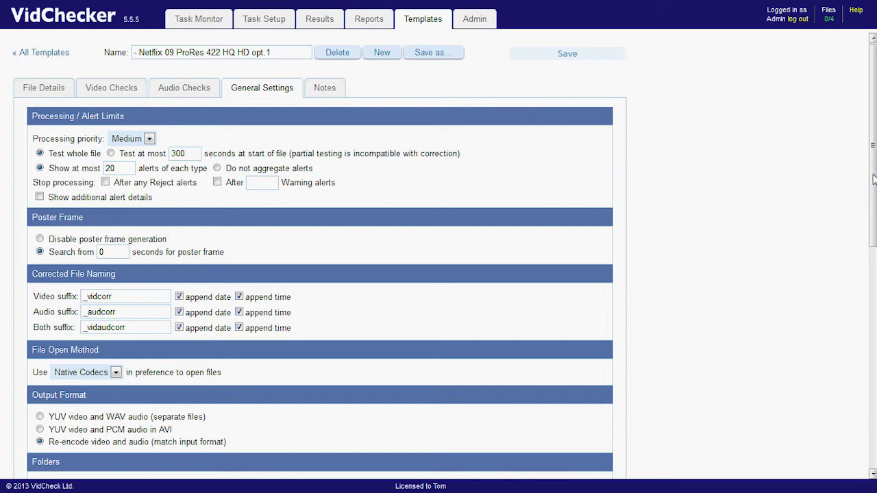
click(105, 89)
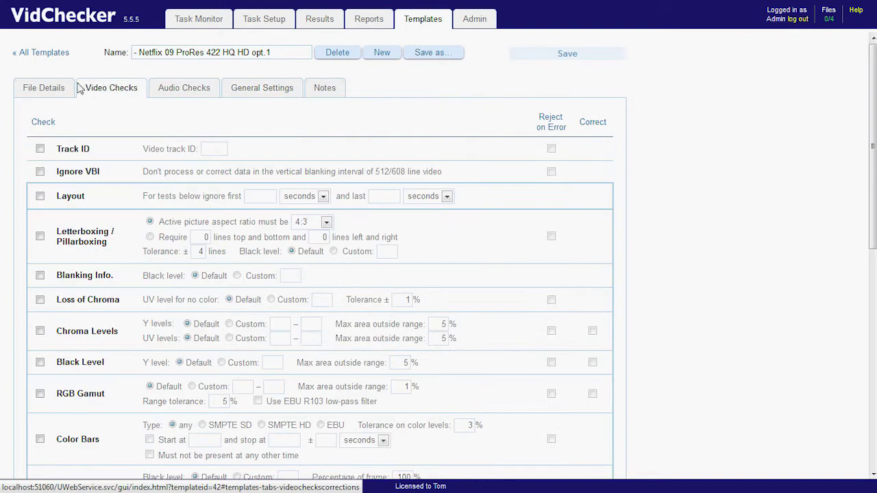
click(58, 91)
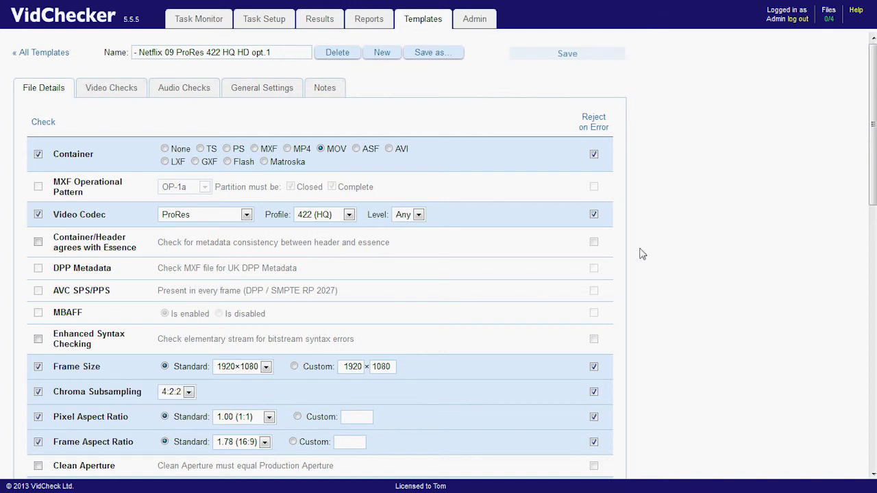
Read the Templates help section, then return to the full template list.
click(856, 18)
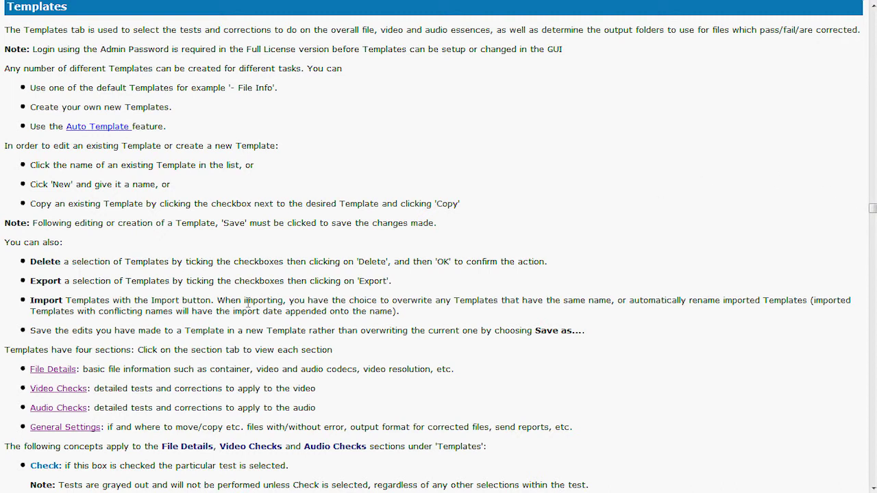
scroll(248, 302, down, 8)
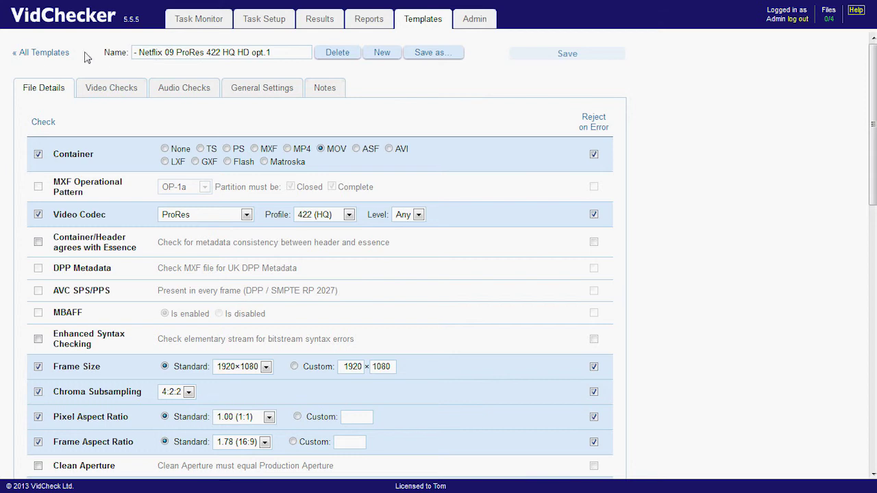
click(41, 53)
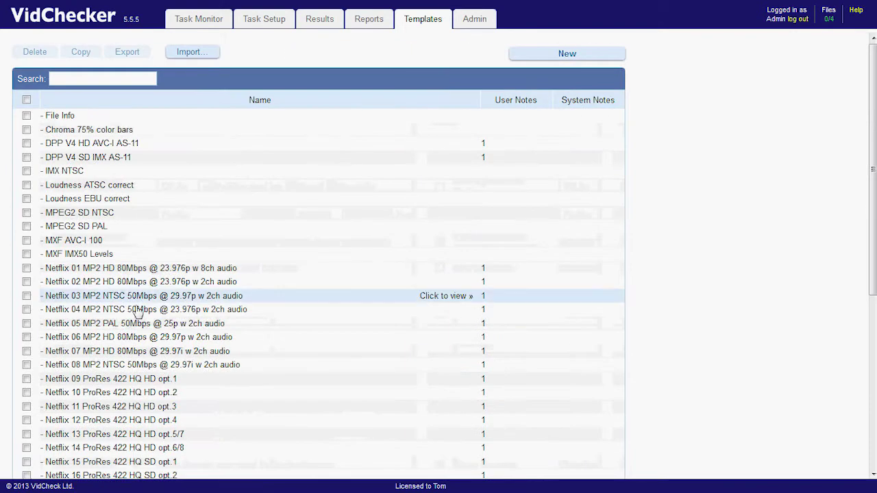
Open the Netflix 05 MP2 PAL 50Mbps @ 25p w 2ch audio template's audio checks.
click(144, 329)
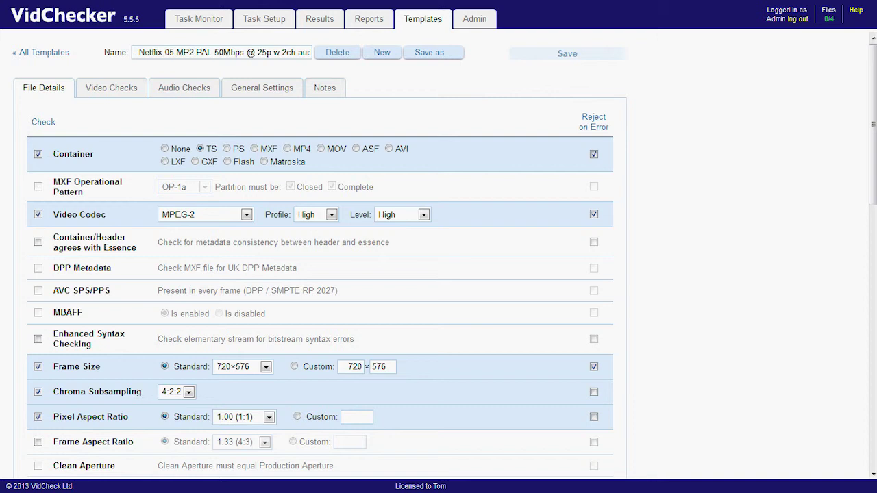
mouse_move(871, 180)
mouse_down()
mouse_move(874, 274)
mouse_move(874, 181)
mouse_up()
click(181, 92)
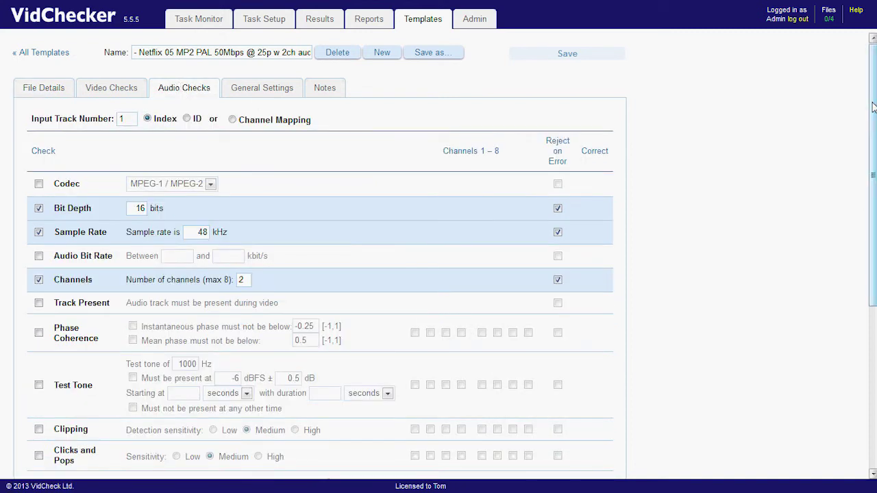
drag(872, 110, 867, 318)
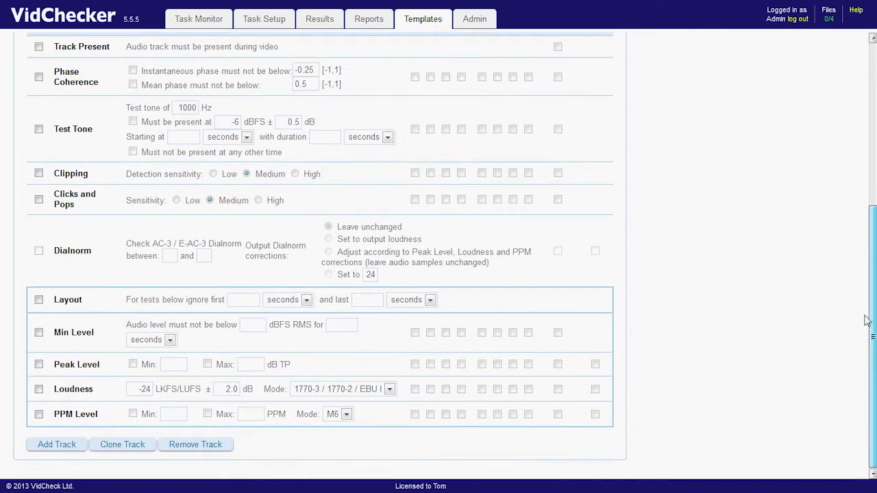
Enable Loudness and Peak Level on channels 1 and 2, with peak maximum -2 dB TP.
click(415, 390)
click(430, 389)
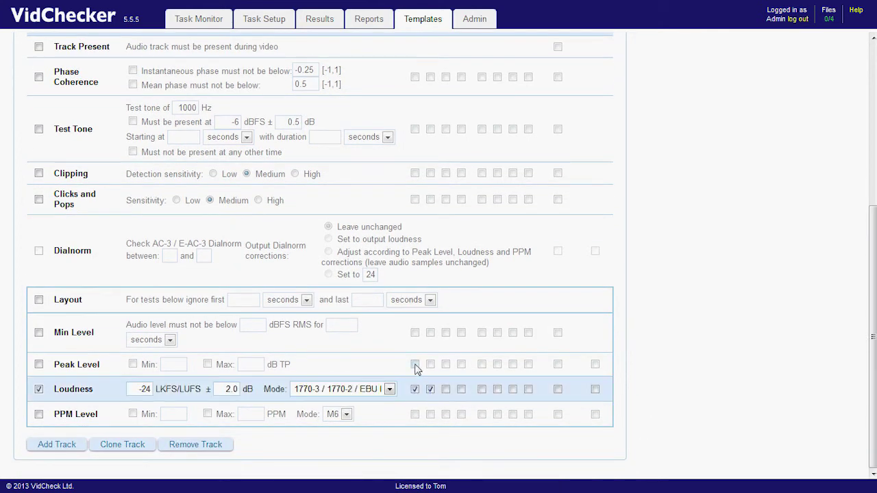
click(414, 364)
click(431, 364)
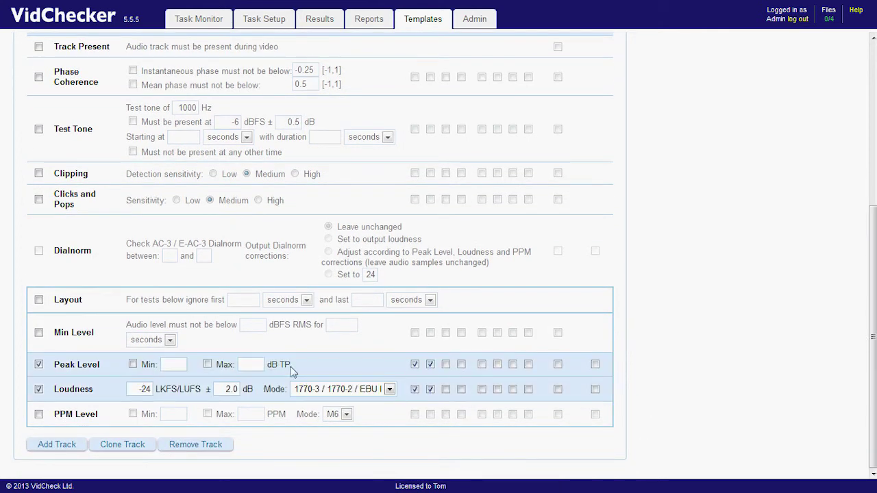
click(208, 365)
click(258, 364)
text(-2)
Save the edited template as a new copy with 'louder' appended to its name.
drag(871, 350, 873, 154)
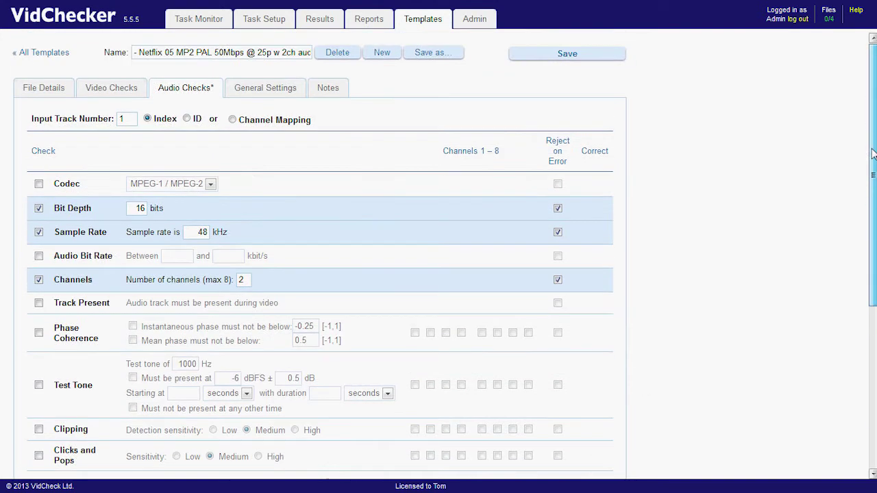
click(438, 55)
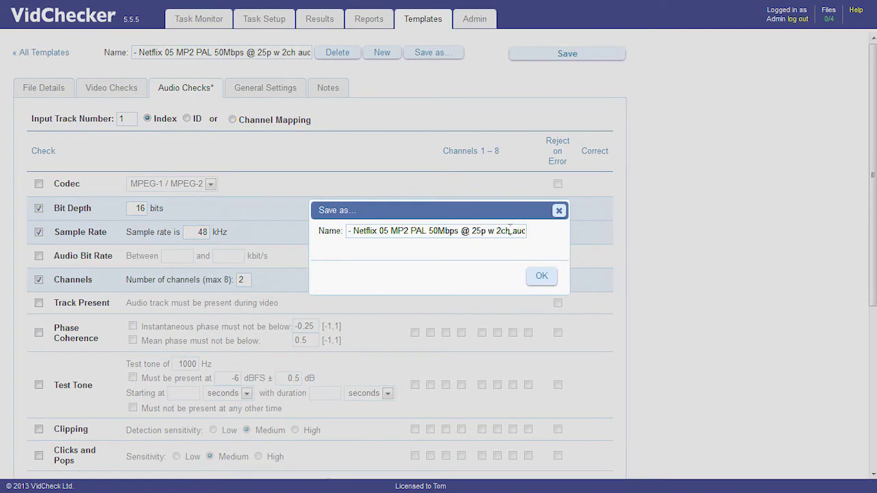
key(End)
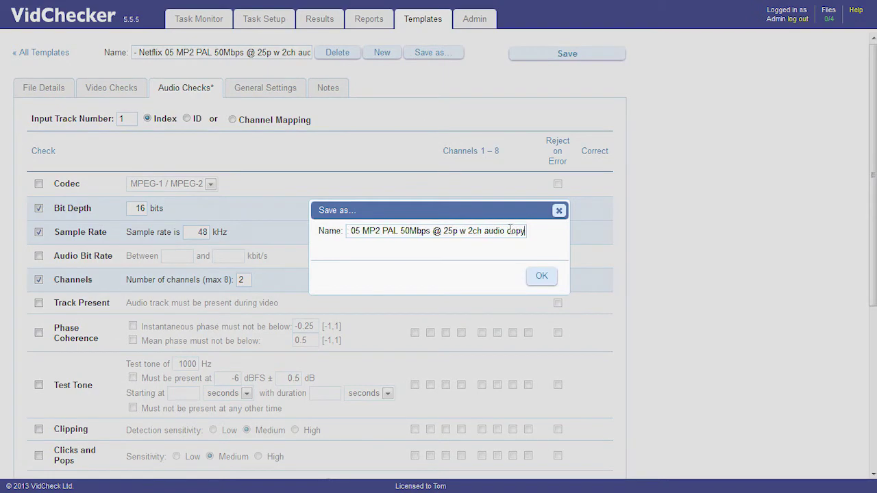
text(louder)
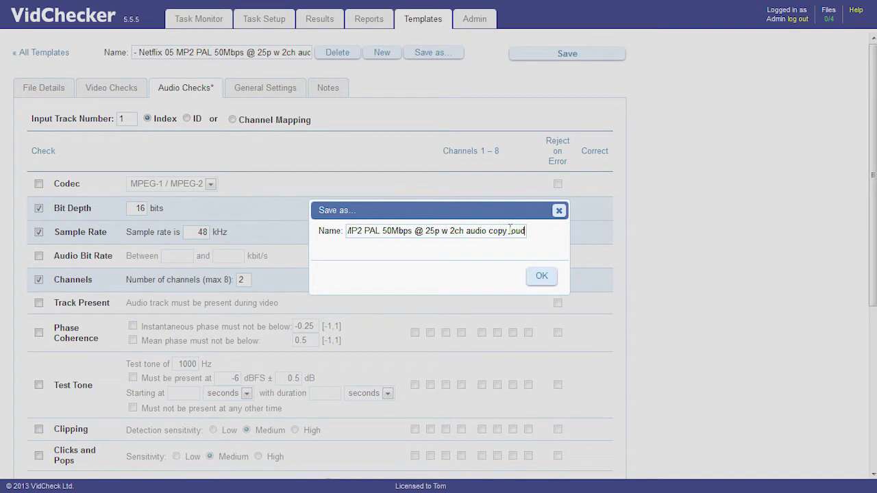
key(Return)
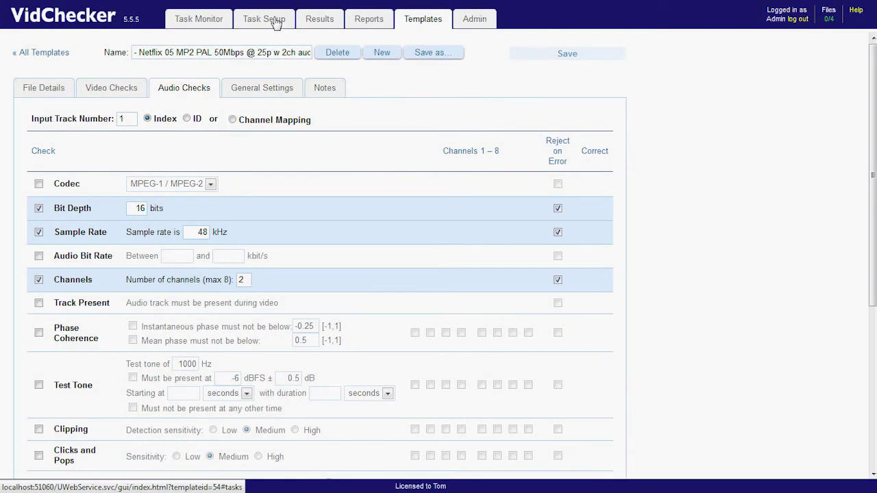
Start a task checking the demo .ts file against the saved copy loudness template.
click(276, 20)
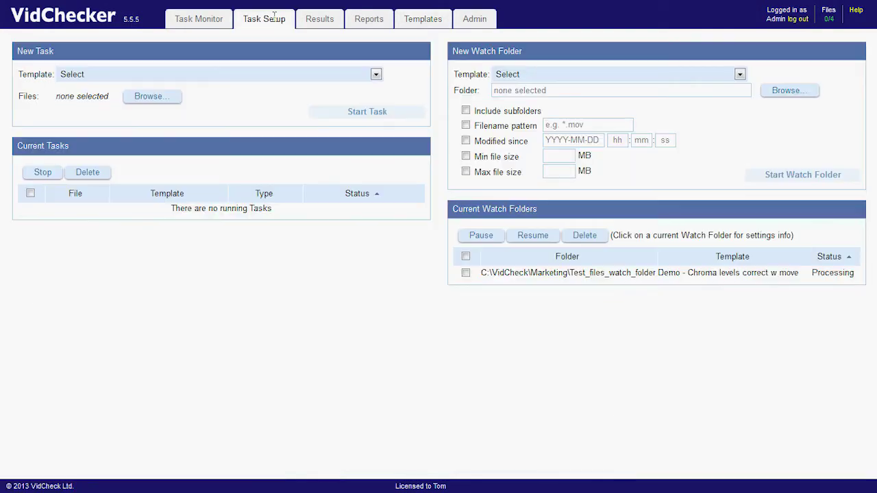
click(375, 74)
drag(379, 132, 378, 159)
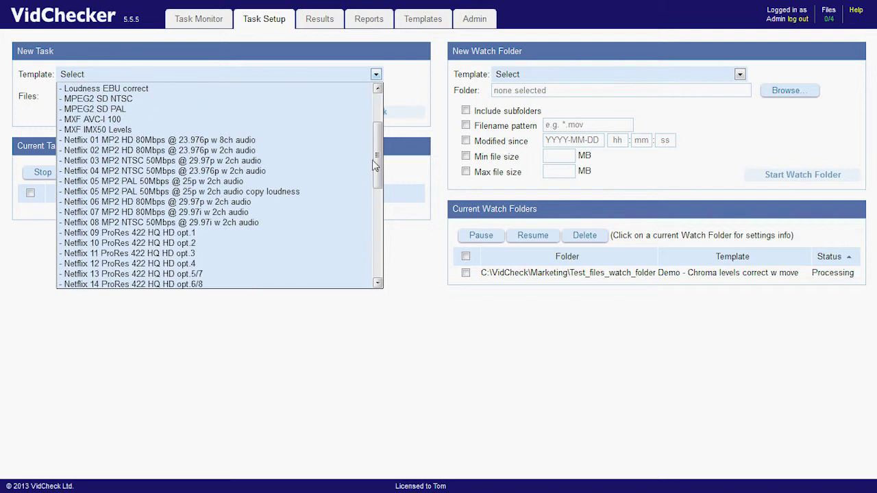
click(264, 194)
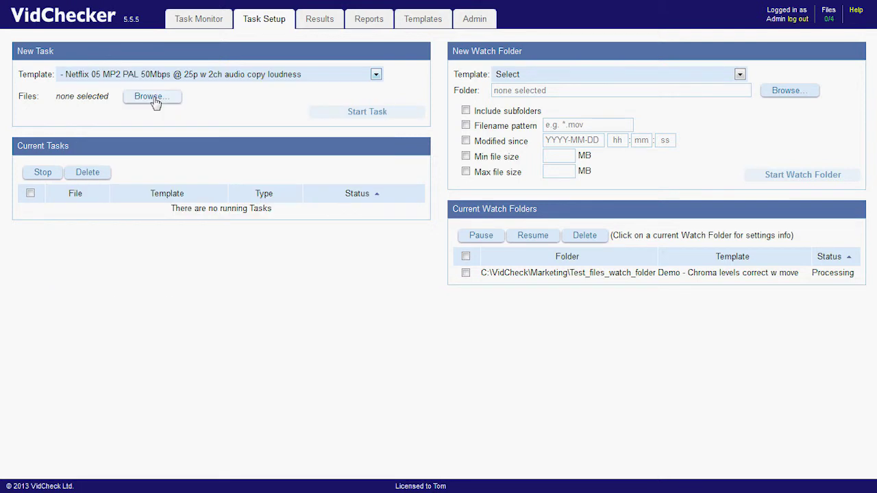
click(153, 99)
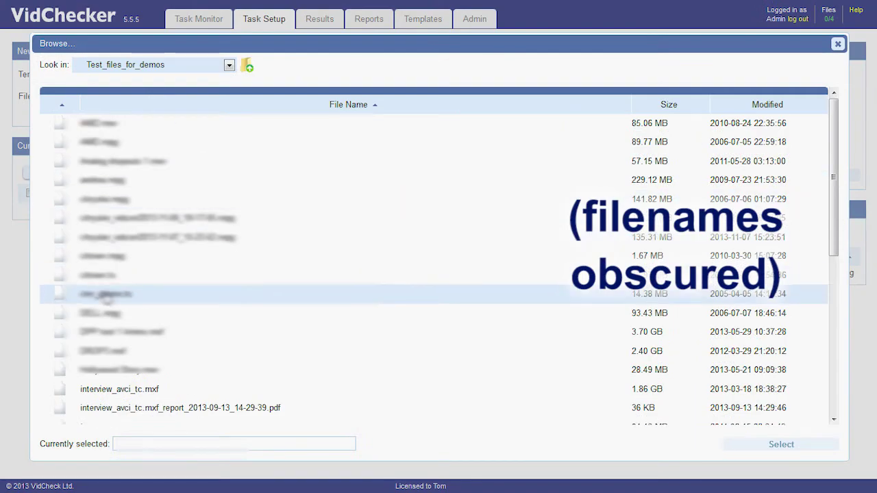
click(106, 294)
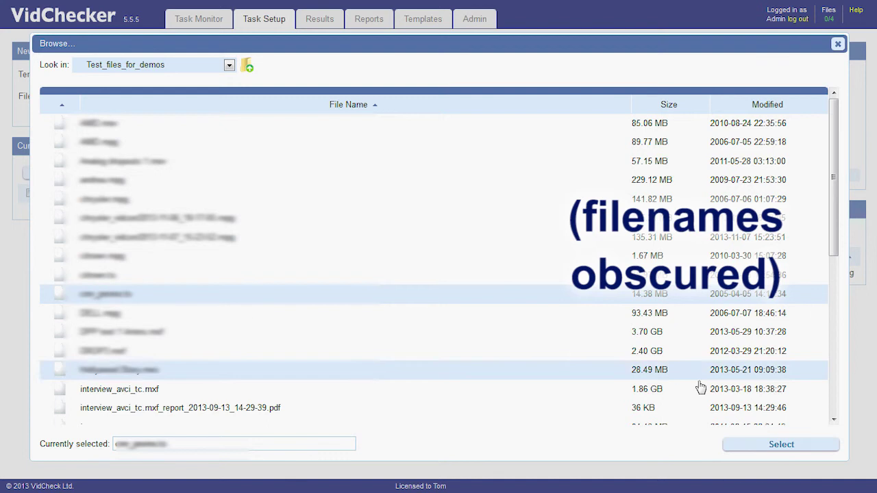
click(771, 445)
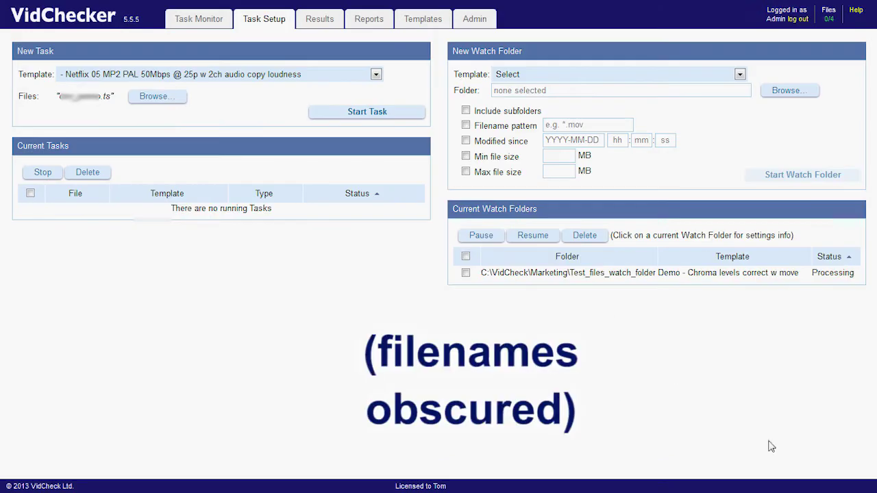
click(357, 118)
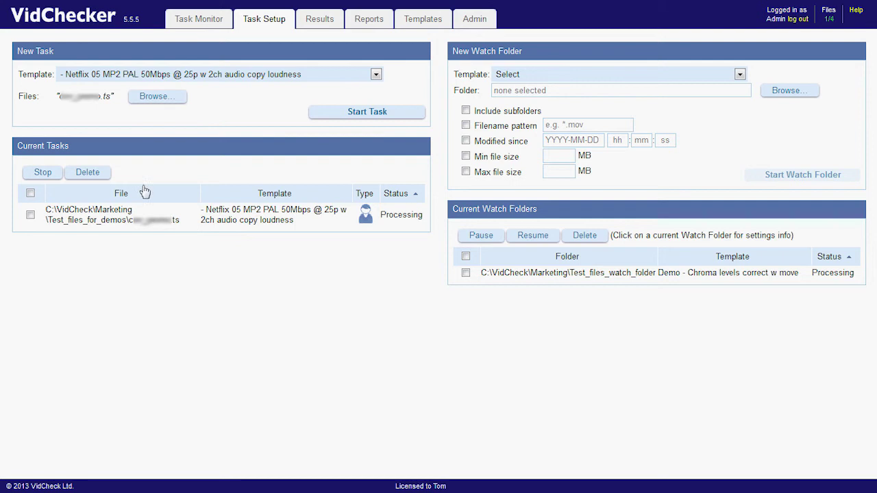
Open the finished task's results from Task Monitor, showing it failed with 15 alerts.
click(206, 20)
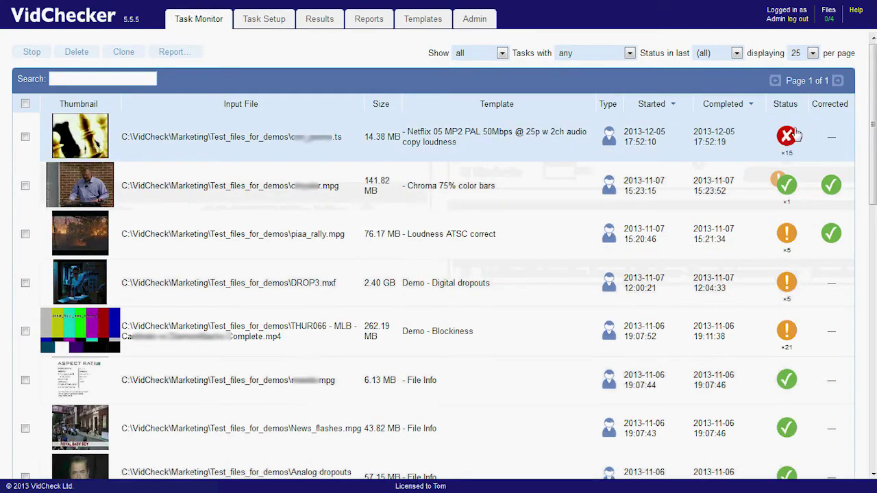
mouse_move(786, 157)
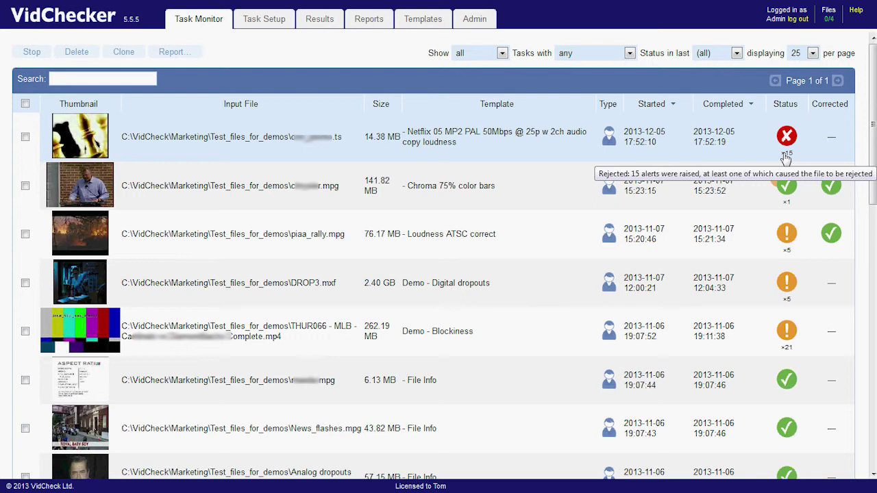
double_click(251, 138)
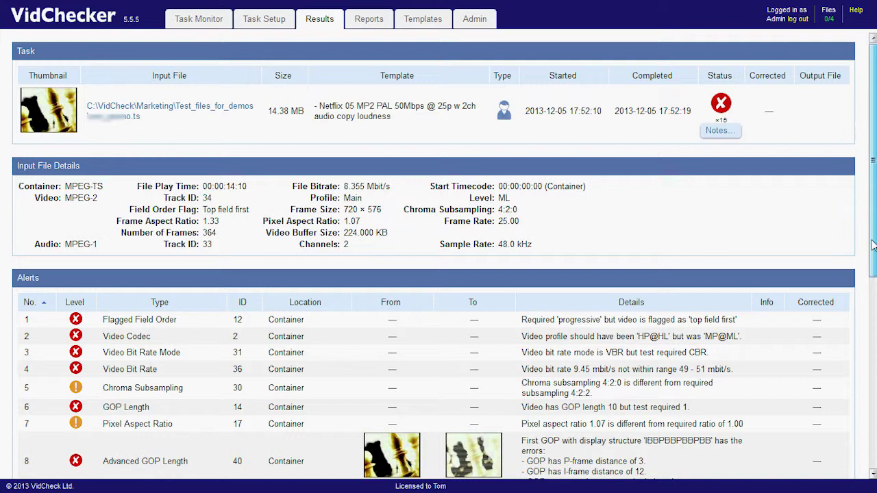
Review the Alerts table and highlight the video bit rate alert's details.
drag(872, 245, 872, 359)
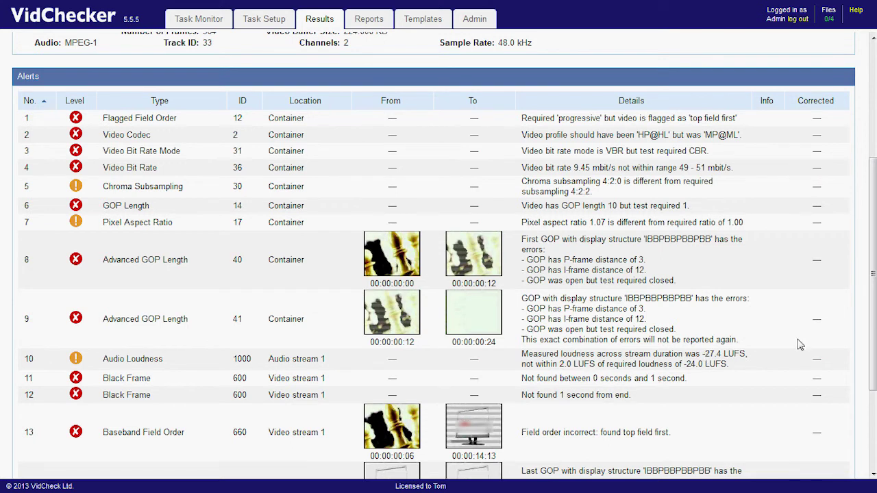
scroll(873, 380, down, 3)
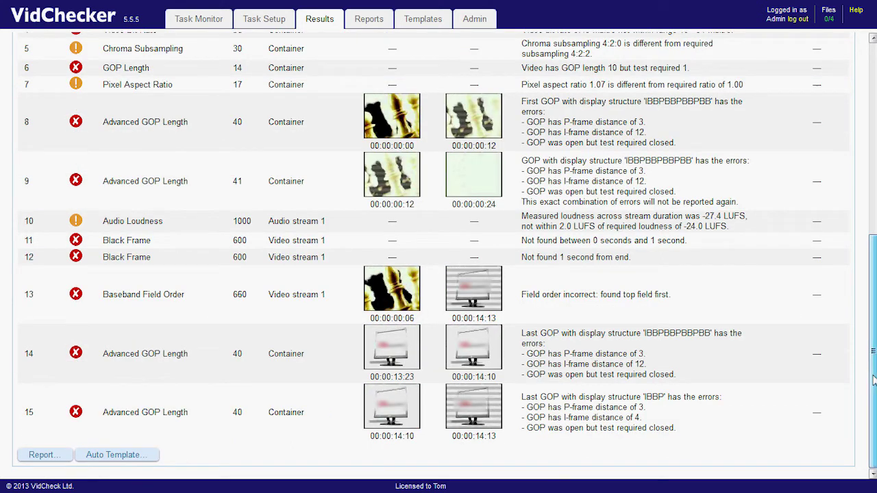
scroll(873, 380, up, 1)
scroll(524, 236, up, 2)
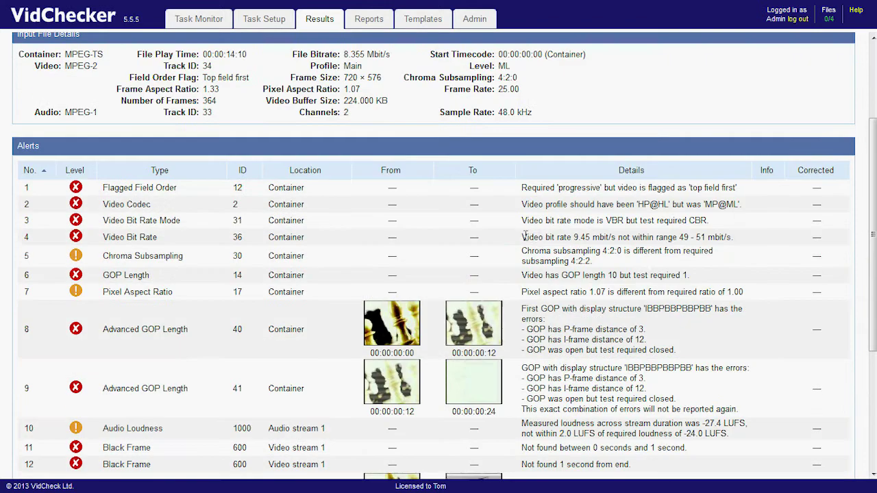
drag(524, 236, 648, 240)
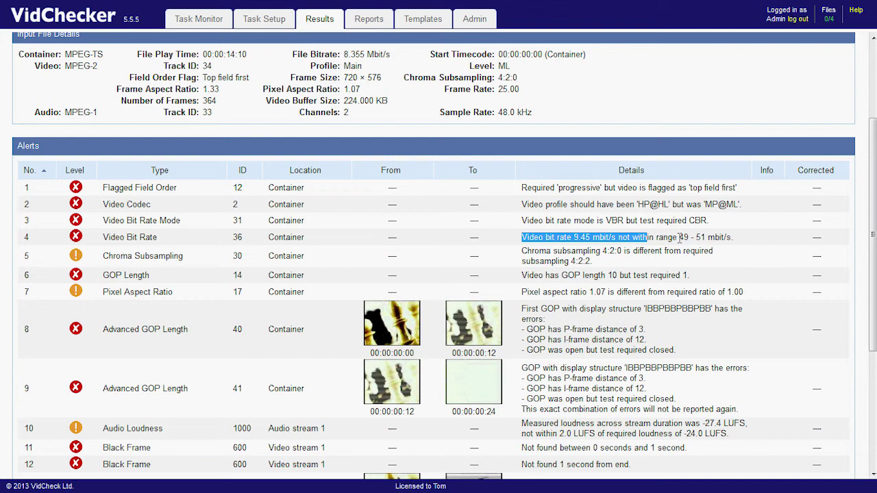
click(604, 247)
Highlight the 4:2:0 value in the chroma alert, then go back to Task Setup.
drag(583, 251, 621, 252)
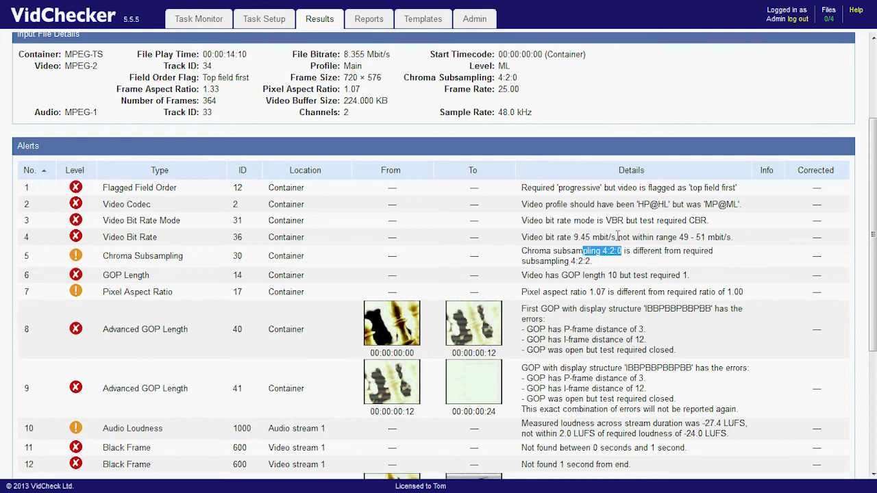
scroll(872, 233, up, 2)
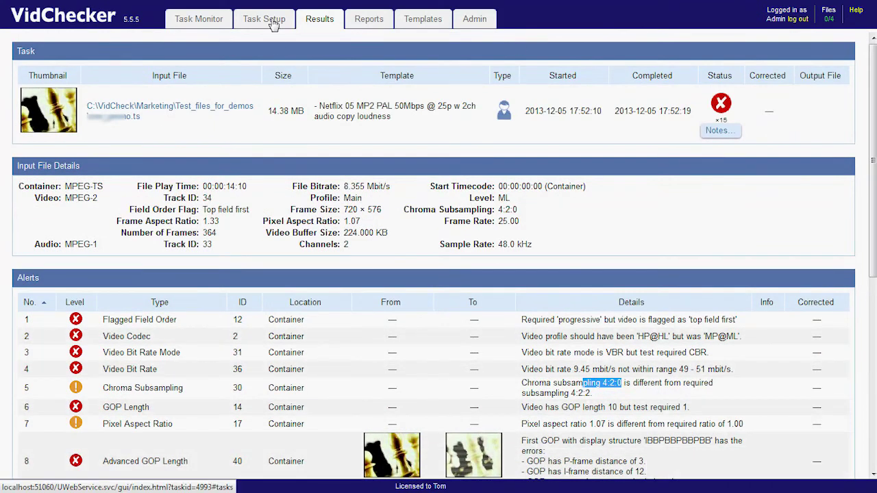
click(273, 25)
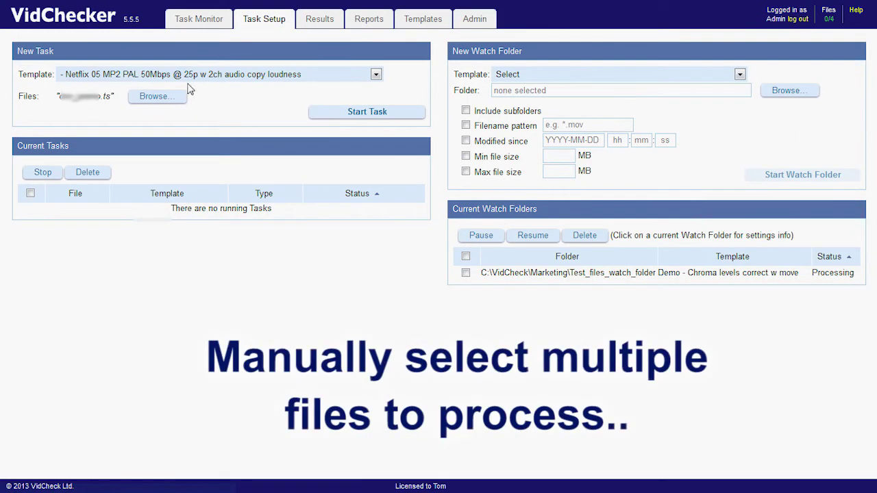